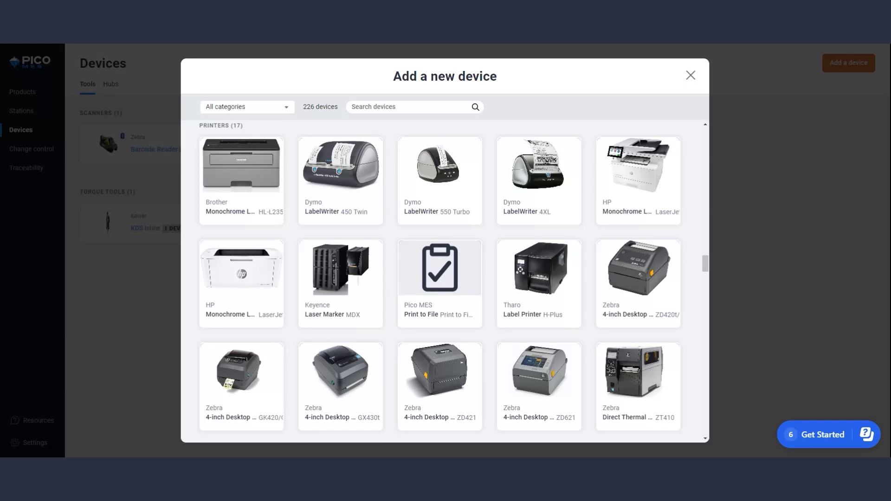
# Choose the Zebra 4-inch Desktop Printer ZD420t/d as the new device and name it Label Printer
pyautogui.click(628, 320)
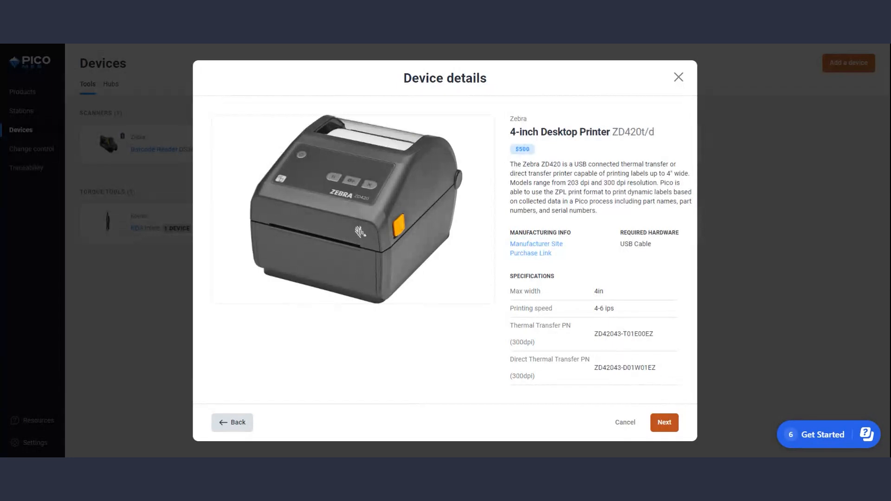
pyautogui.click(664, 422)
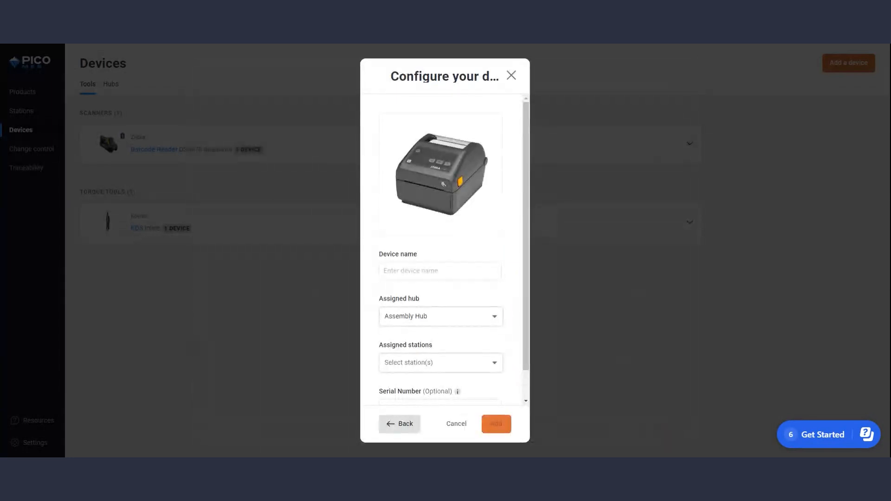
pyautogui.write('Label Printer')
# Assign the new printer to the Seat Post Install Station and add it, leaving the serial number blank
pyautogui.scroll(-1, 448, 310)
pyautogui.click(448, 333)
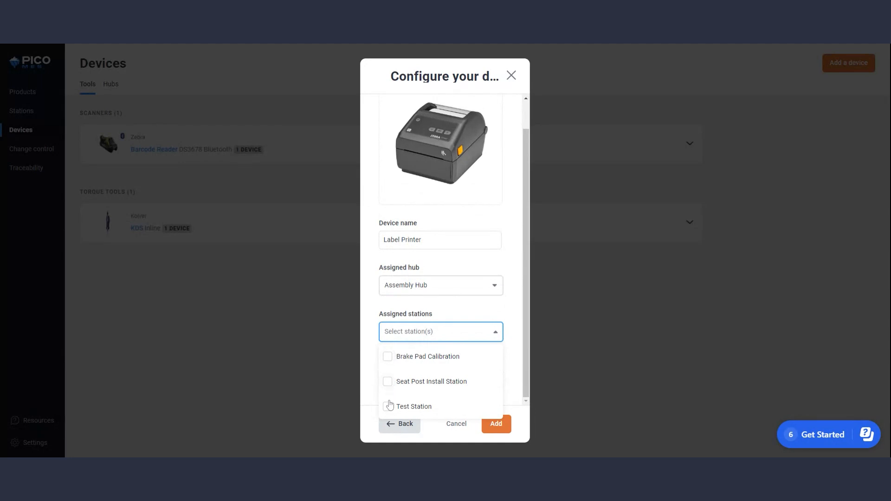
pyautogui.click(389, 387)
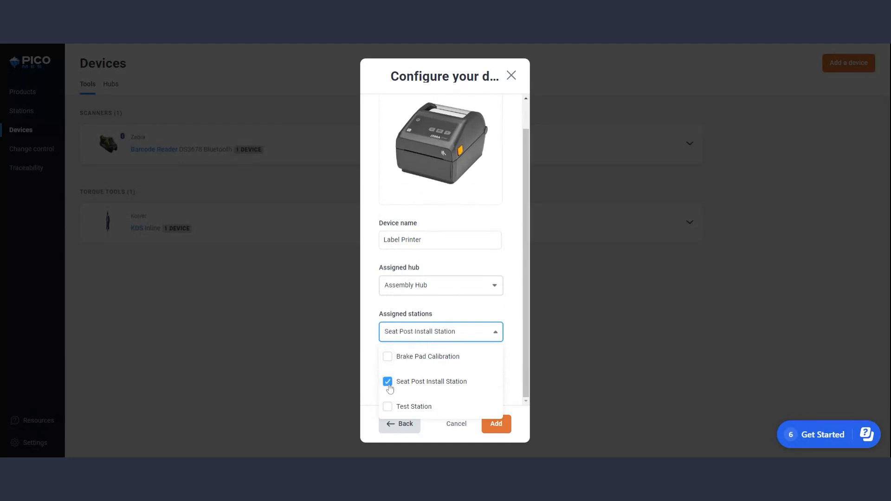
pyautogui.click(513, 319)
pyautogui.click(436, 376)
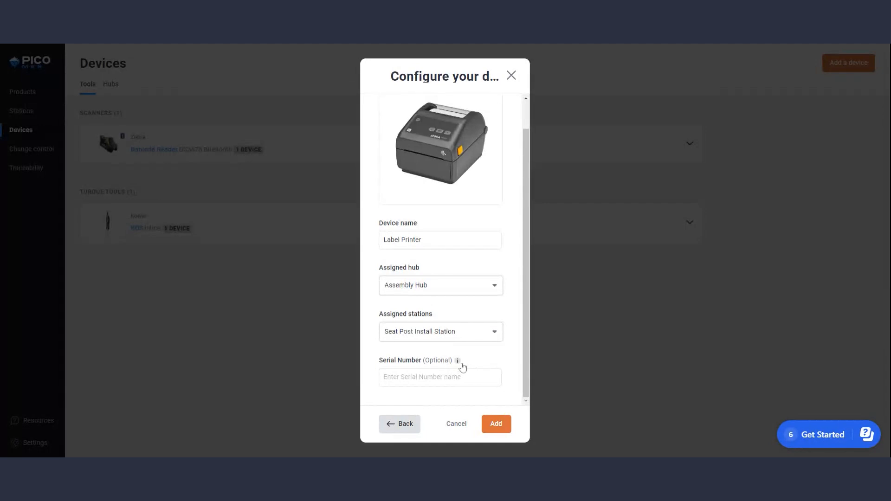
pyautogui.click(500, 425)
pyautogui.click(497, 425)
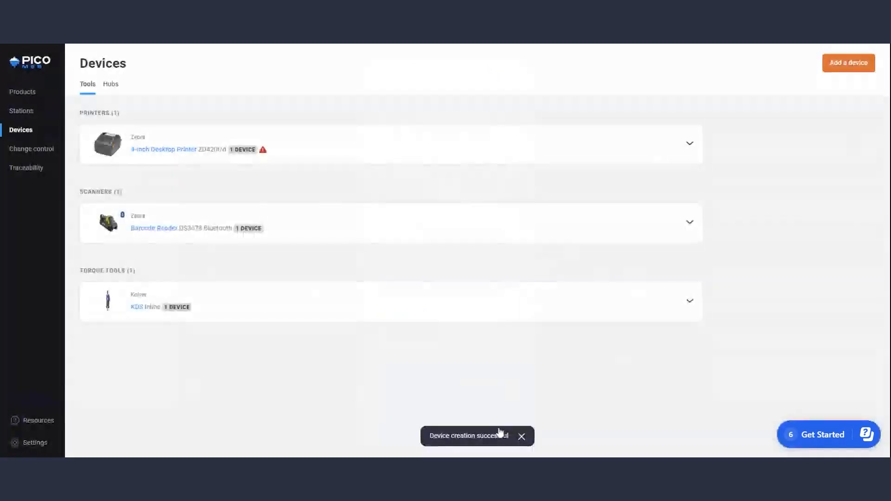
# Open the Bicycle Document Label print template from the system configuration settings
pyautogui.click(46, 444)
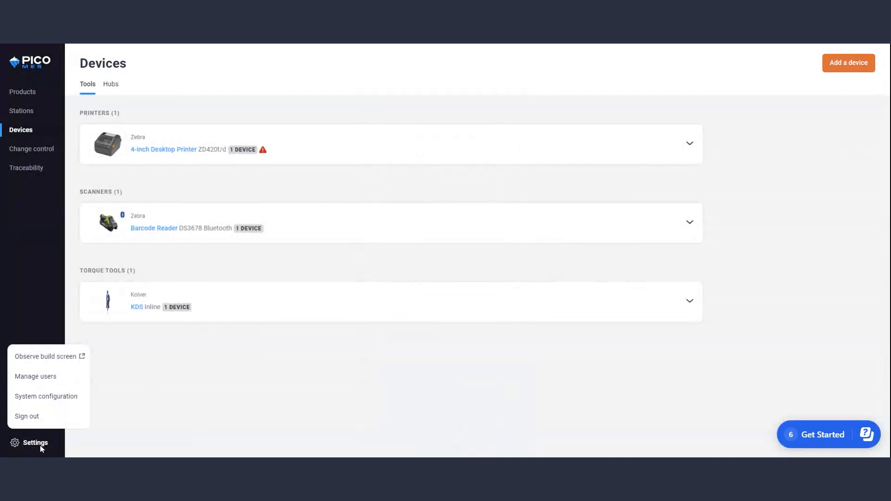
pyautogui.click(40, 402)
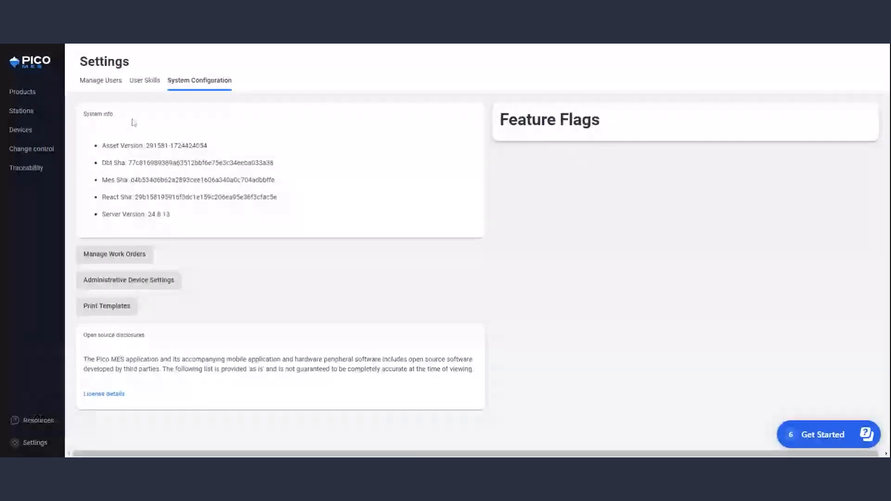
pyautogui.click(103, 306)
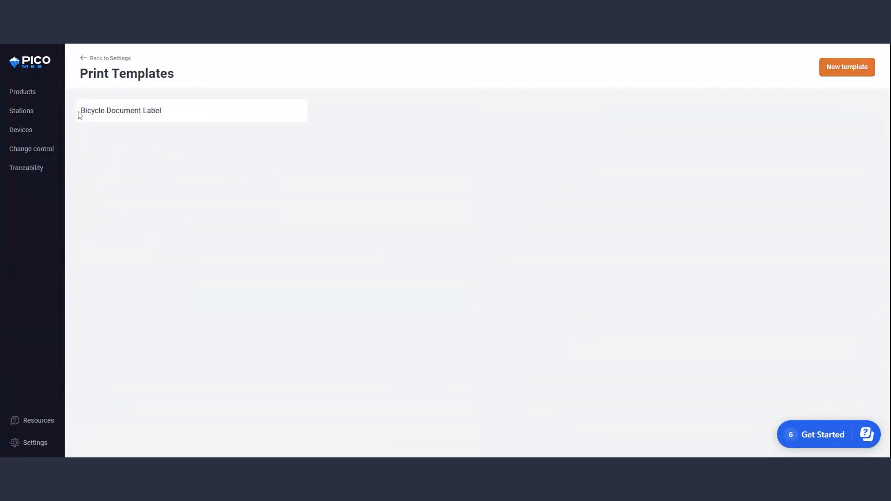
pyautogui.click(151, 116)
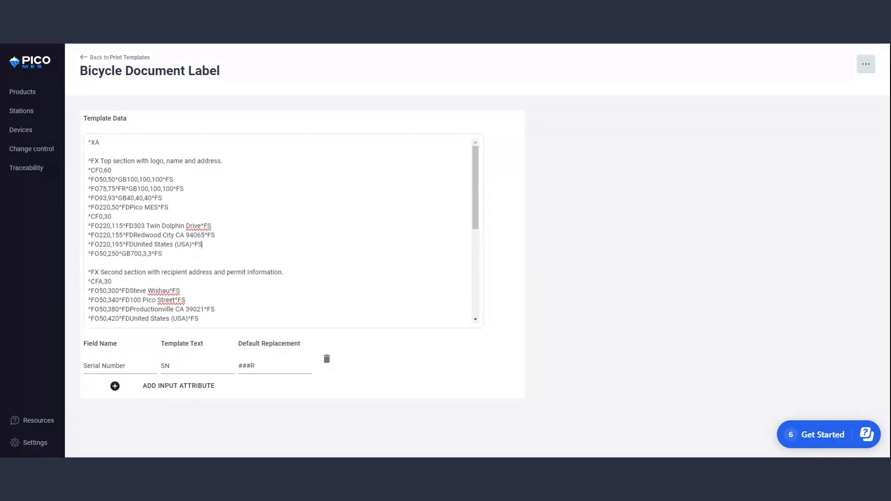
# Examine the label template's code and how its SN text relates to the Serial Number field and its default replacement
pyautogui.scroll(-5, 284, 231)
pyautogui.scroll(5, 283, 231)
pyautogui.click(203, 244)
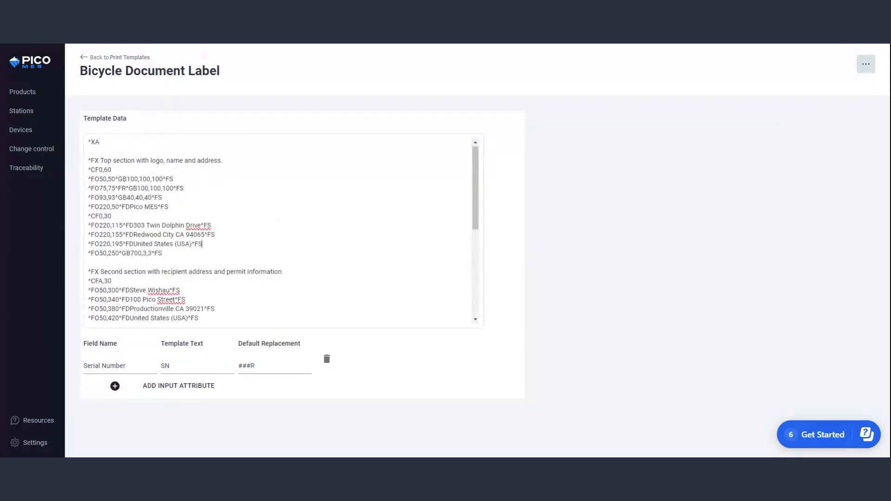
pyautogui.scroll(-1, 283, 231)
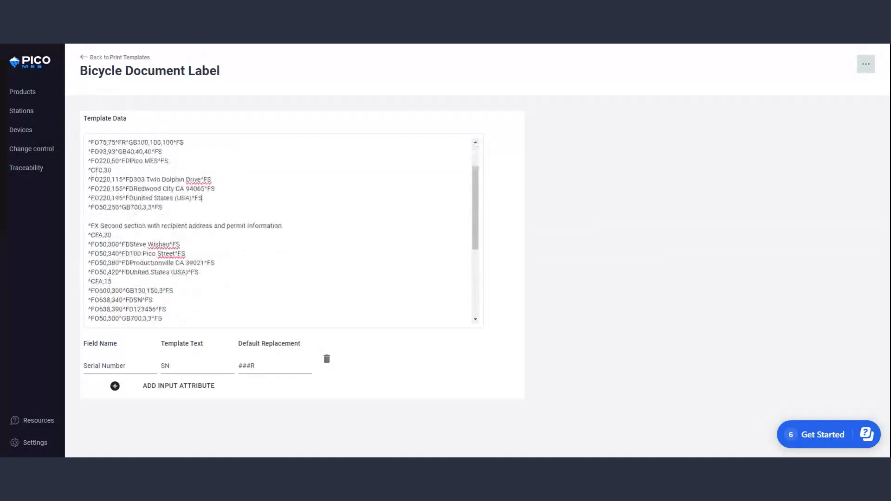
pyautogui.moveTo(133, 300); pyautogui.dragTo(142, 300)
pyautogui.click(142, 301)
pyautogui.click(135, 366)
pyautogui.moveTo(128, 366); pyautogui.dragTo(83, 365)
pyautogui.click(93, 366)
pyautogui.moveTo(126, 366); pyautogui.dragTo(87, 371)
pyautogui.click(110, 365)
pyautogui.moveTo(171, 366); pyautogui.dragTo(161, 366)
pyautogui.moveTo(142, 300); pyautogui.dragTo(133, 300)
pyautogui.click(256, 365)
pyautogui.scroll(1, 283, 231)
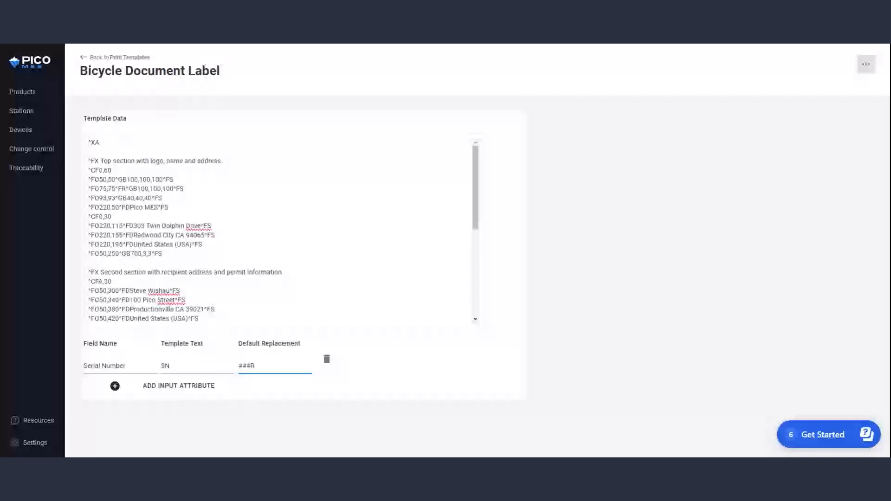
pyautogui.click(163, 254)
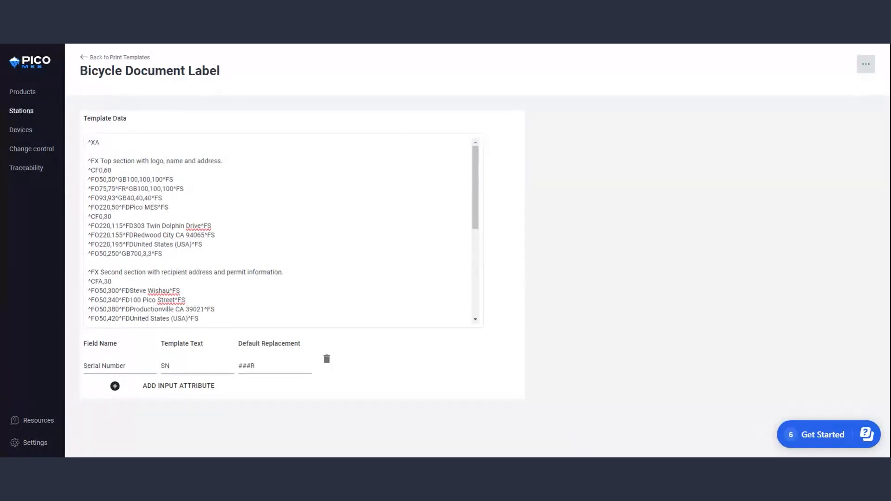
# Open the Install Seat Post step in the design of the Bicycle product's Seat Post Install process
pyautogui.click(26, 94)
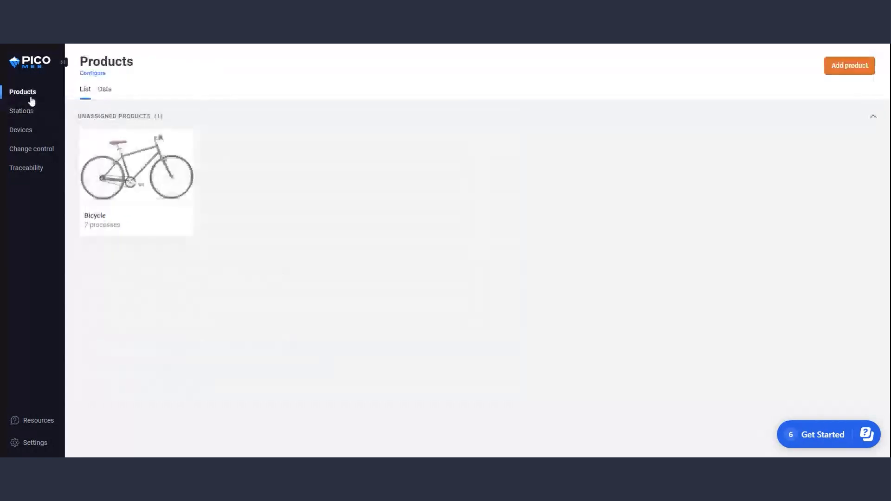
pyautogui.click(96, 220)
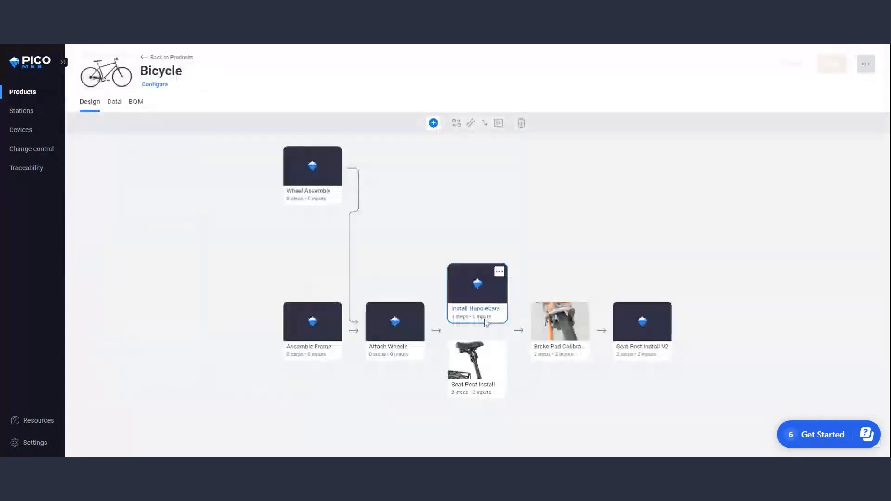
pyautogui.click(474, 388)
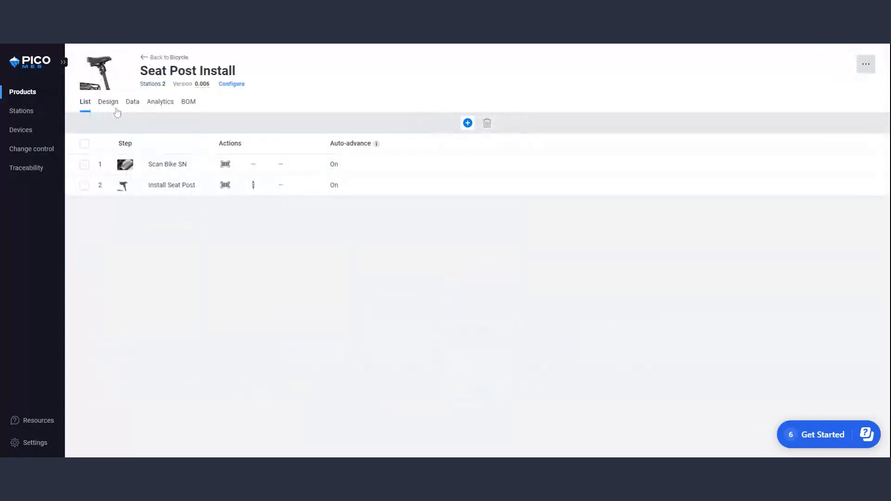
pyautogui.click(116, 110)
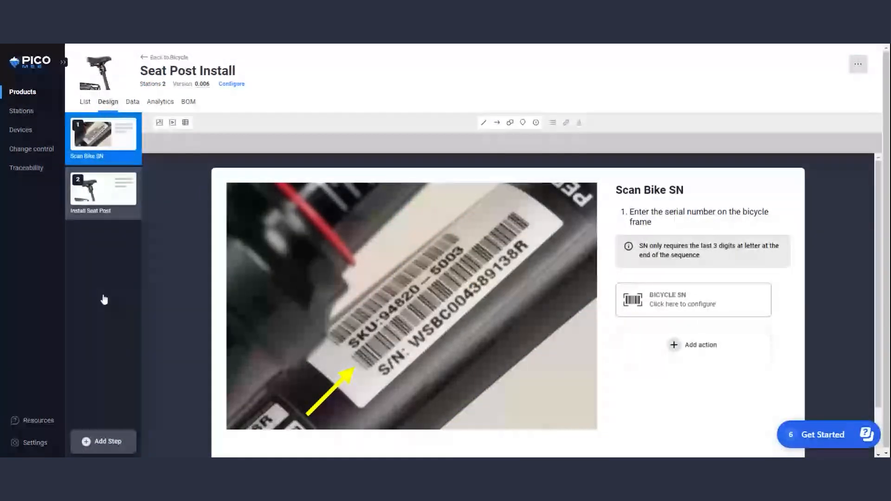
pyautogui.click(103, 190)
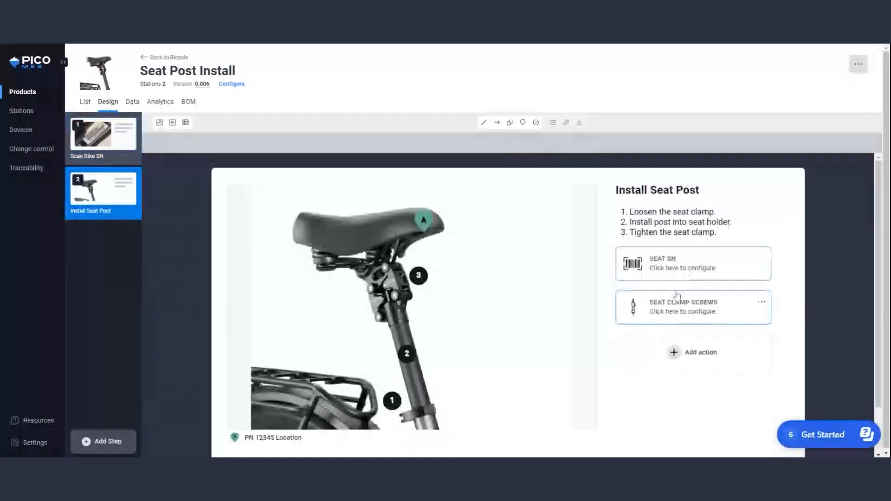
# Add a Print action named Shipping Label to the Install Seat Post step, using the Bicycle Document Label template
pyautogui.click(703, 359)
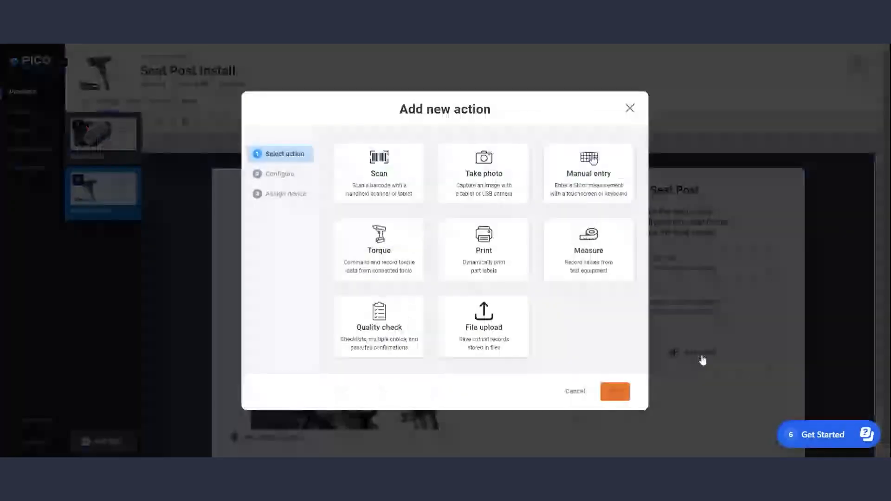
pyautogui.doubleClick(487, 260)
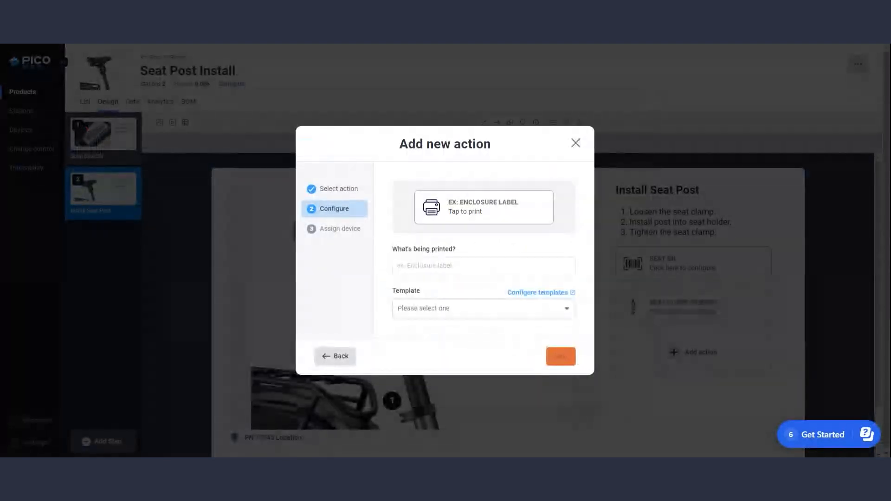
pyautogui.write('Shipping Label')
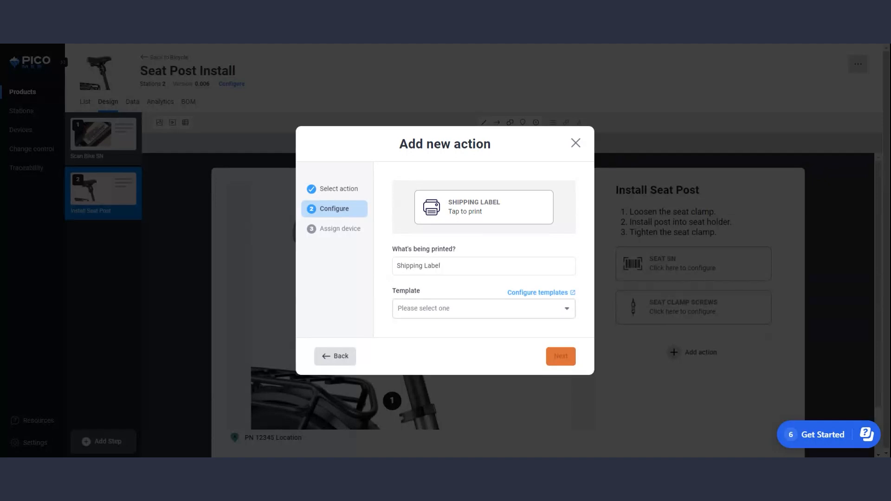
pyautogui.click(452, 314)
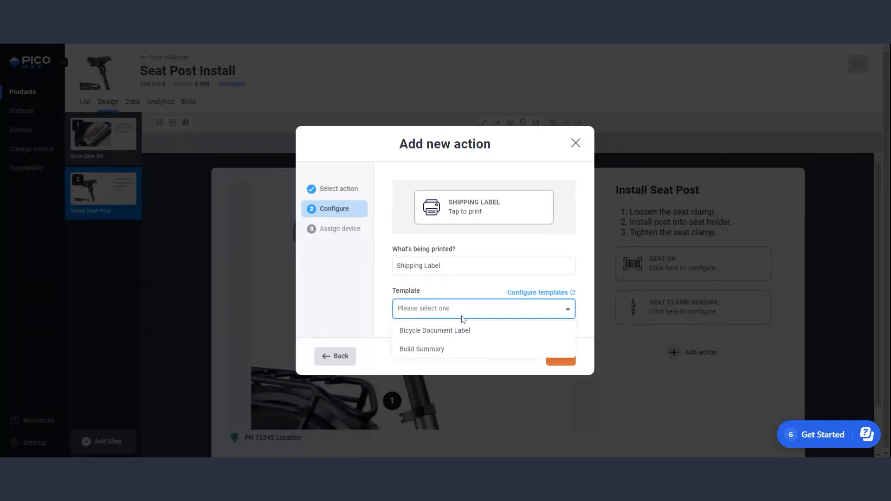
pyautogui.click(487, 337)
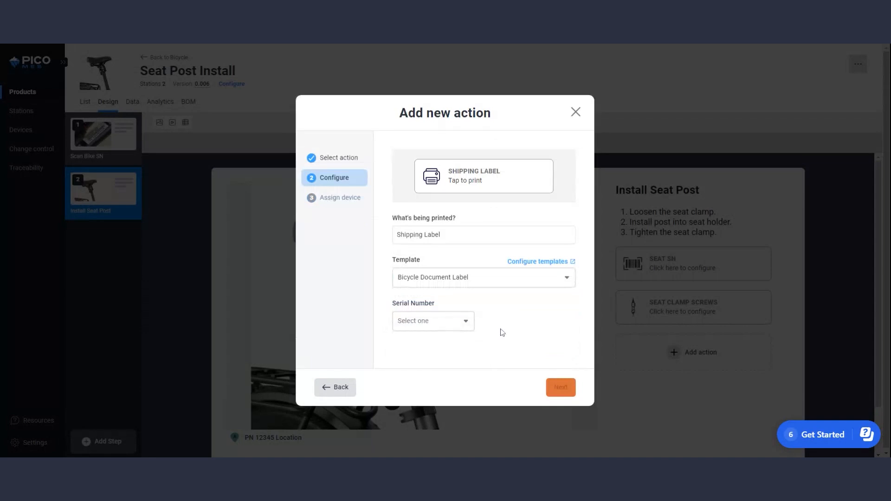
# Fill the label's Serial Number from the previously captured input Bicycle SN and continue to device assignment
pyautogui.click(465, 329)
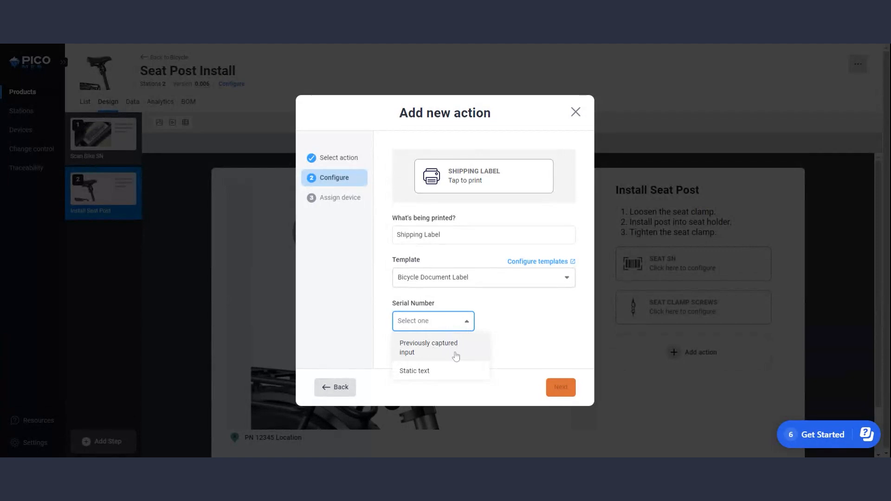
pyautogui.click(438, 348)
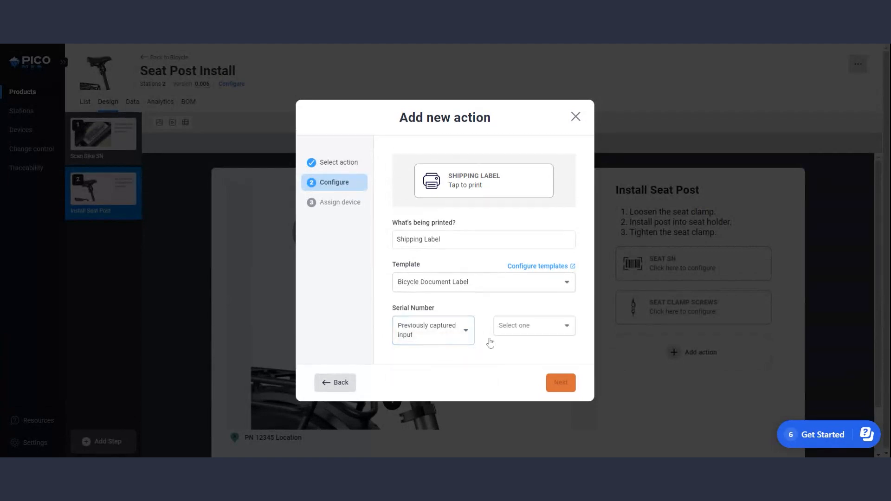
pyautogui.click(517, 329)
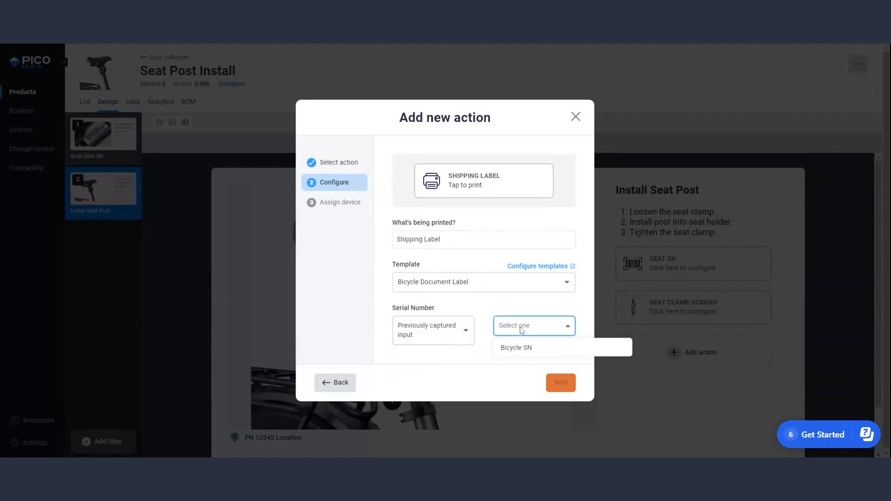
pyautogui.click(527, 349)
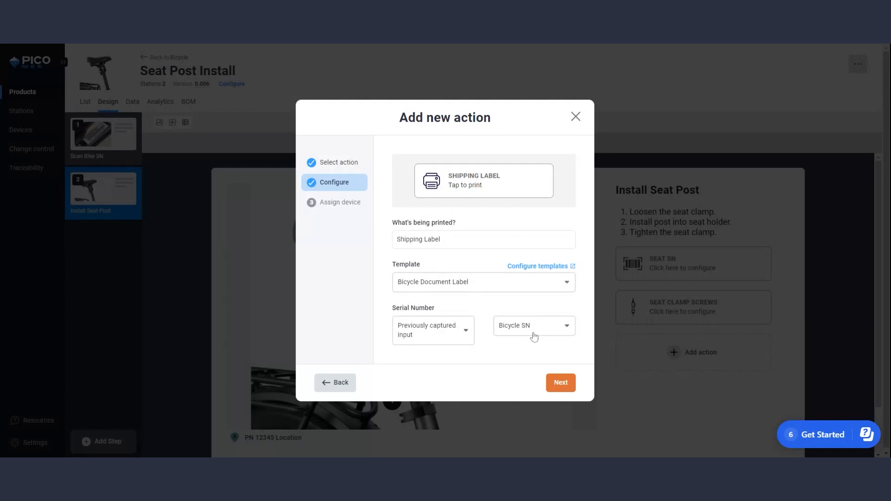
pyautogui.click(561, 382)
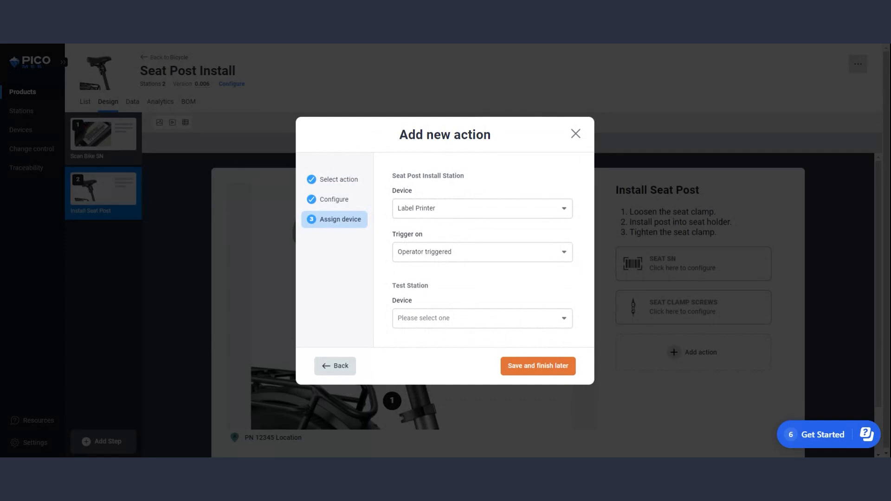
# Assign Label Printer for the Seat Post Install Station with the Operator triggered option, and save the action without a Test Station device
pyautogui.click(436, 209)
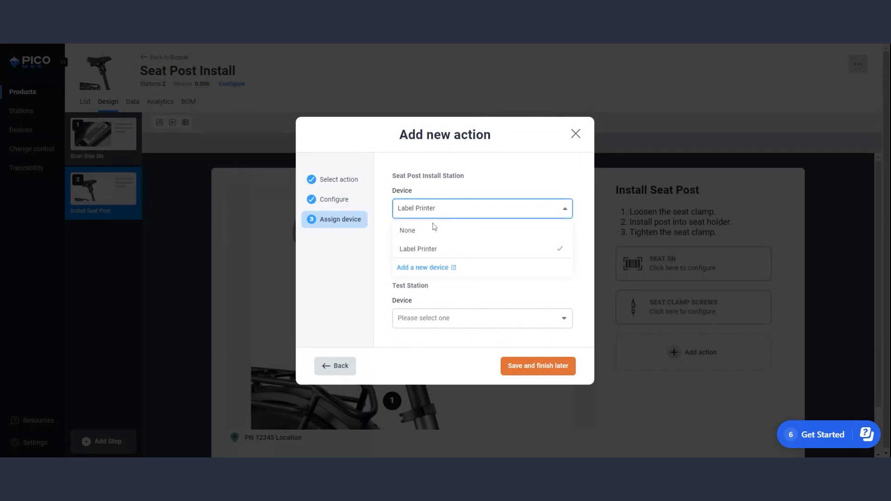
pyautogui.click(431, 250)
pyautogui.click(456, 252)
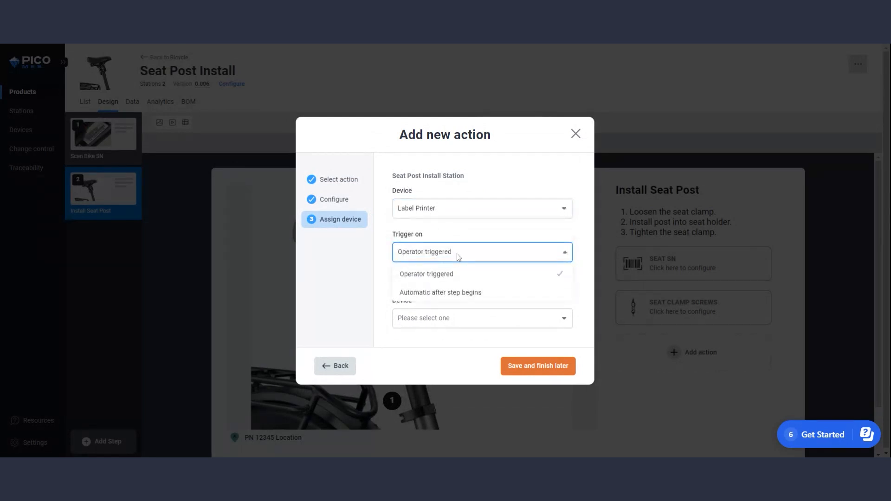
pyautogui.click(456, 292)
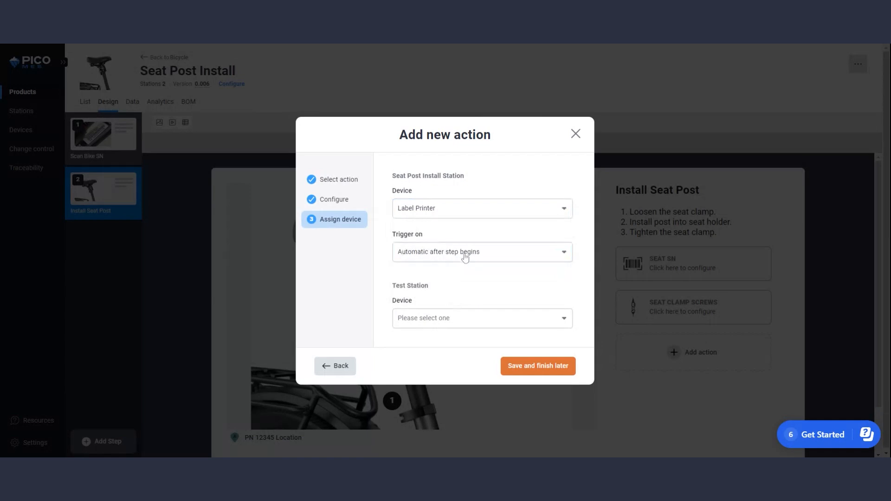
pyautogui.click(466, 256)
pyautogui.click(456, 273)
pyautogui.click(533, 370)
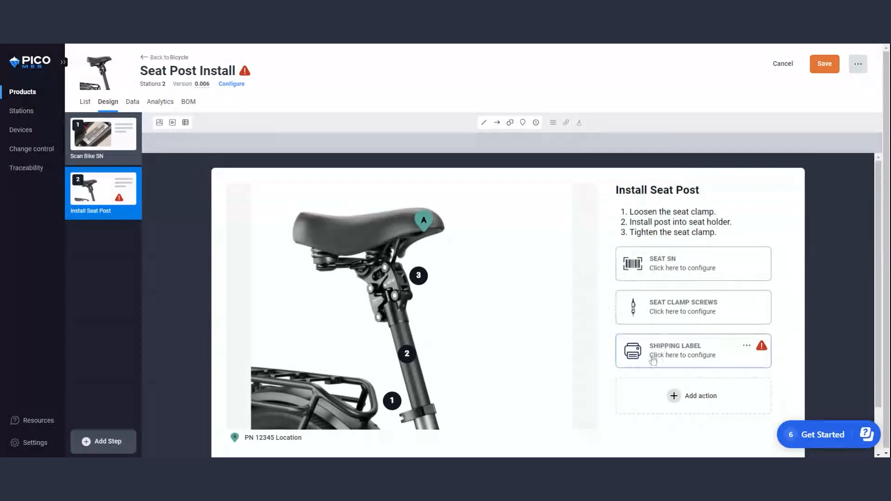
# Open the Scan Bike SN step of the Seat Post Install process to view its Bicycle SN action
pyautogui.click(99, 143)
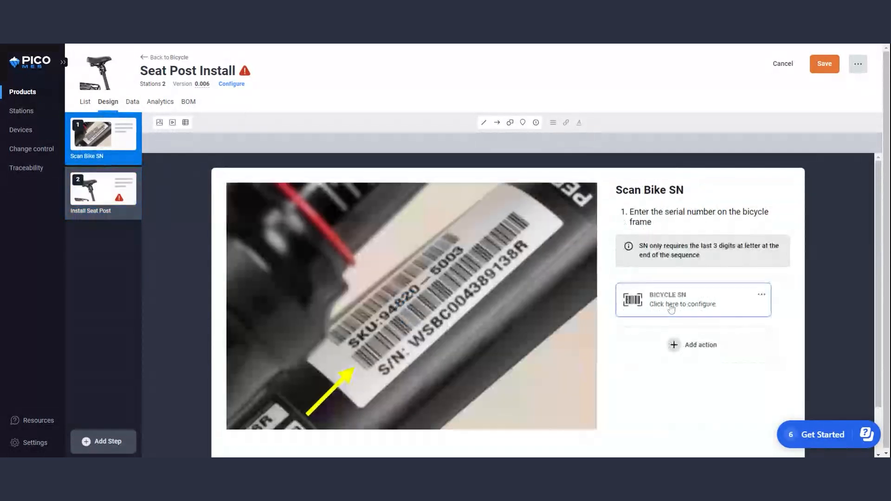